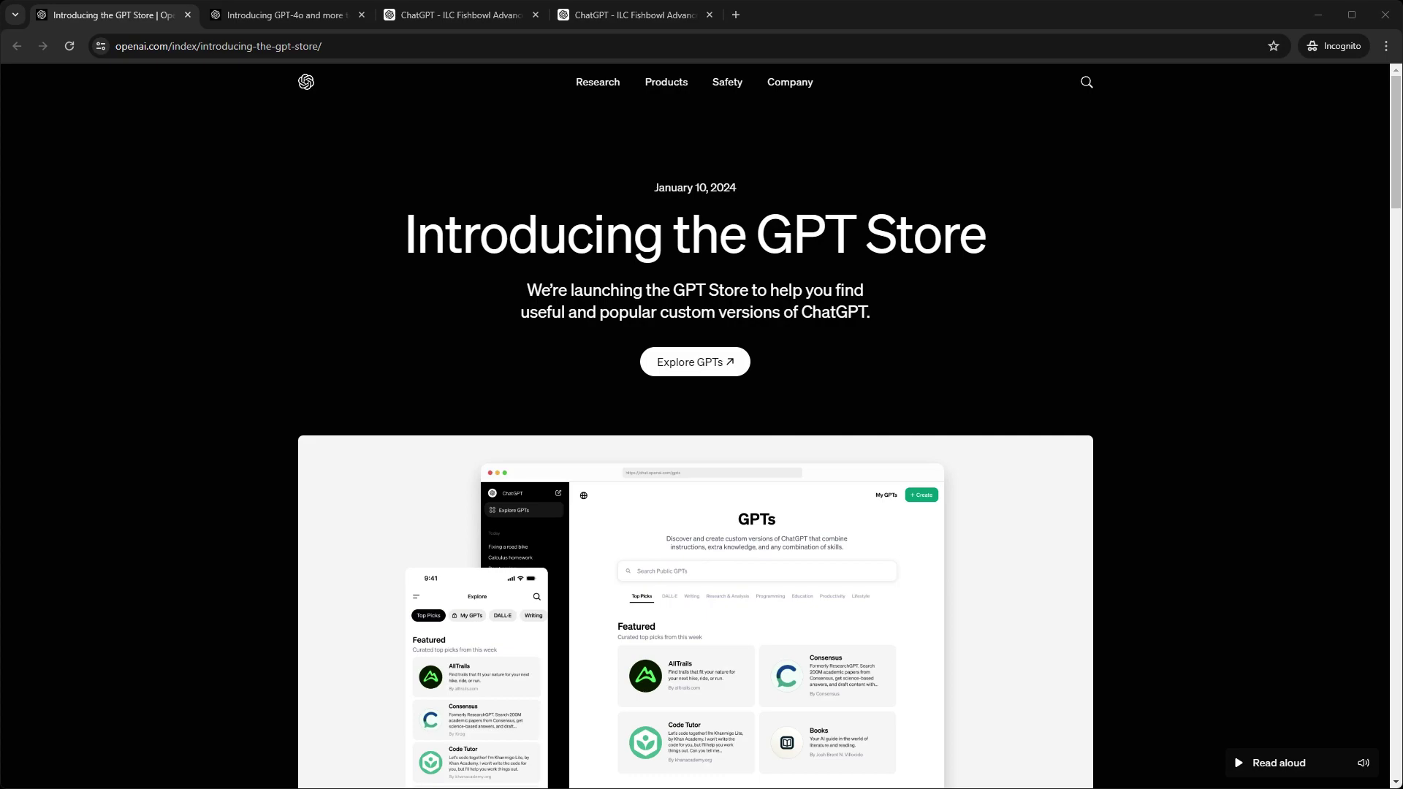
# - Look through the GPT Store announcement, including the sections on builder earnings and Team and Enterprise management
pyautogui.scroll(-4, 1234, 562)
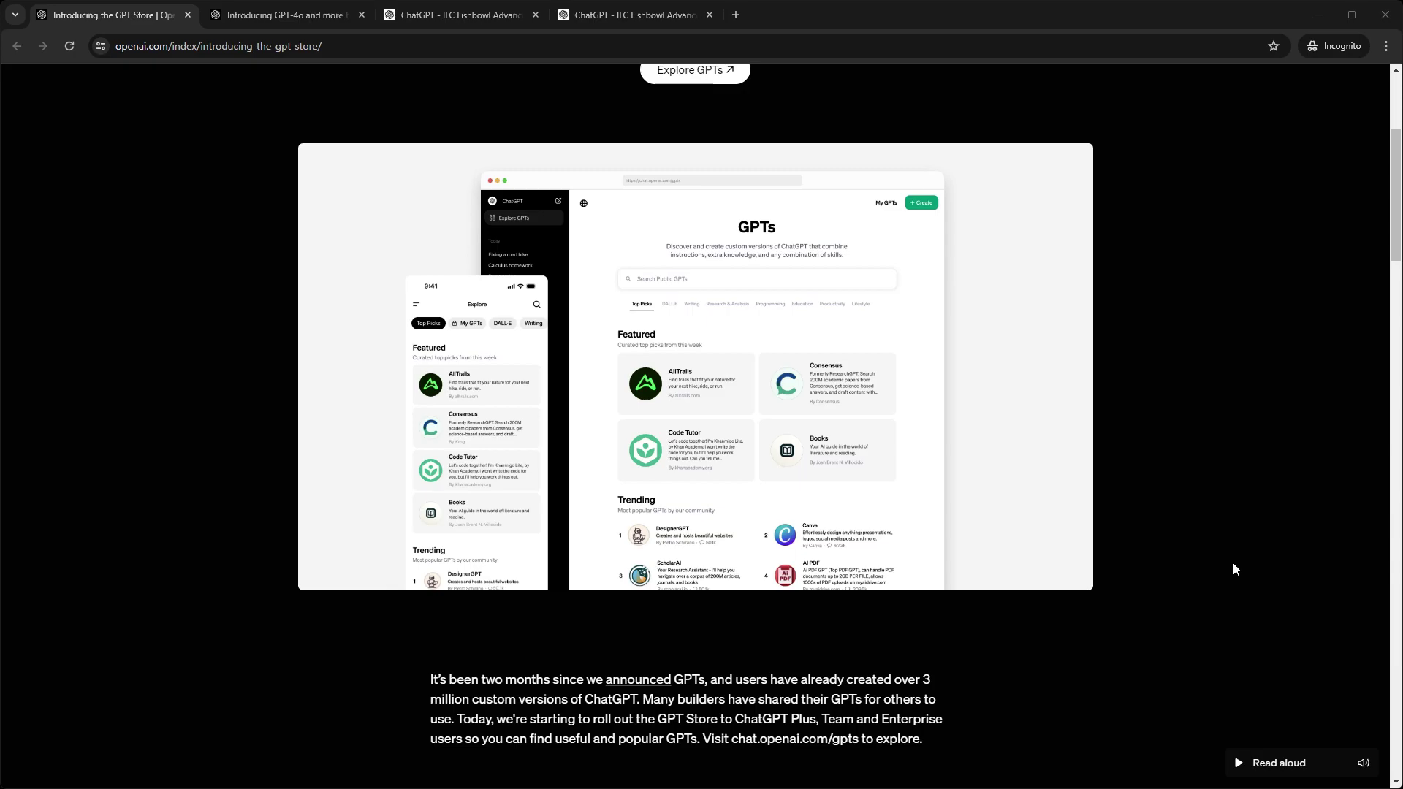
pyautogui.scroll(-7, 1243, 563)
pyautogui.scroll(-11, 1250, 557)
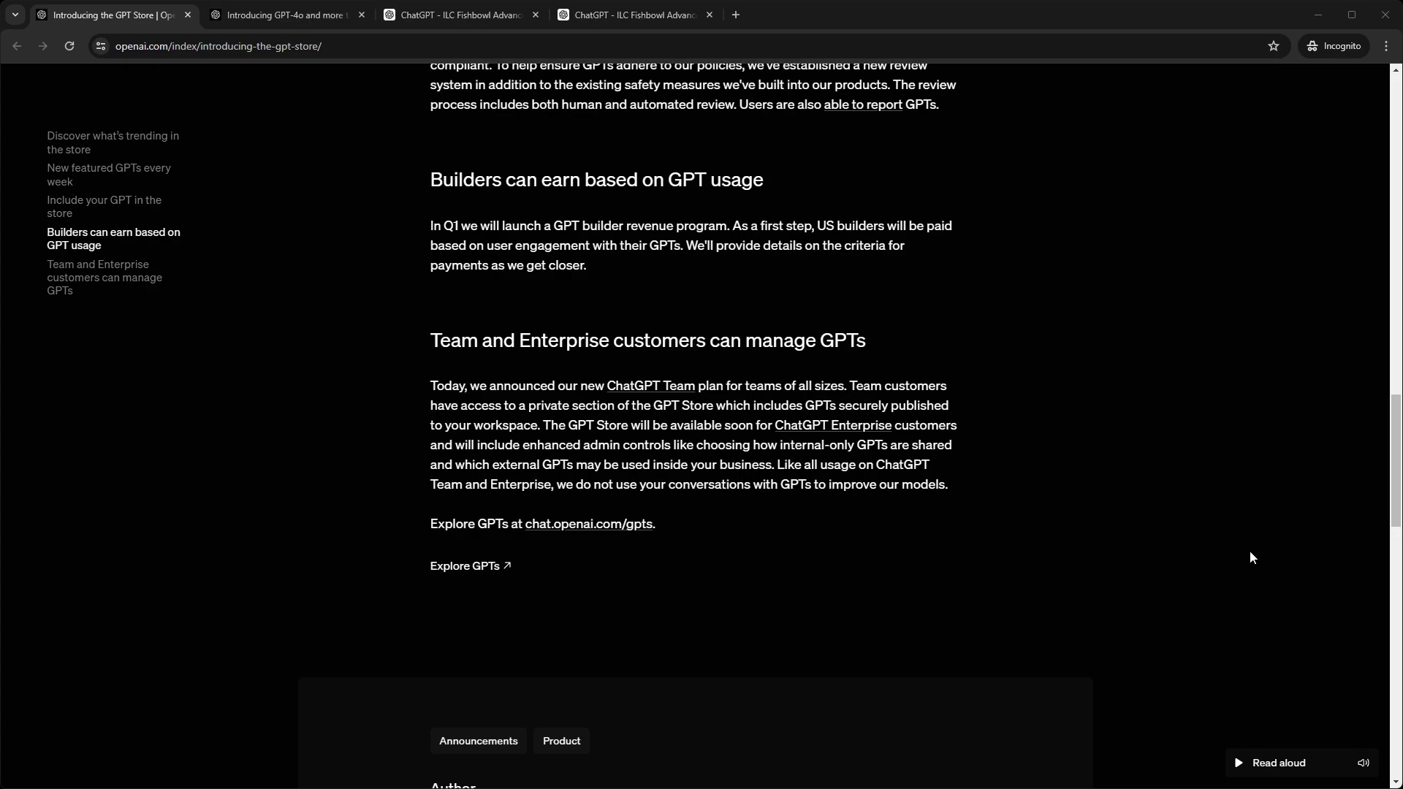
pyautogui.scroll(18, 1251, 553)
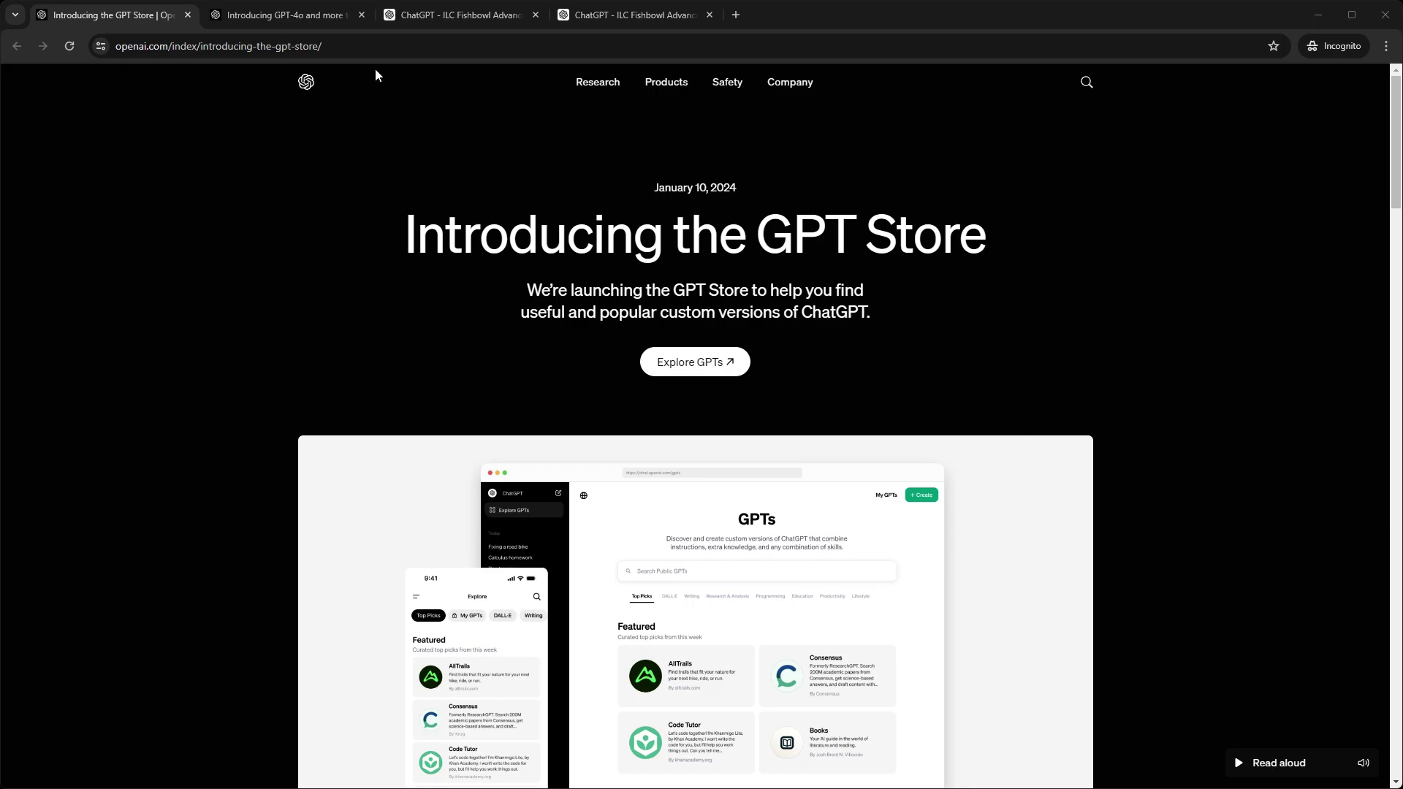
# - In the GPT-4o announcement, highlight the sentence on the rollout to ChatGPT Free users and the list item about GPTs and the GPT Store
pyautogui.click(310, 27)
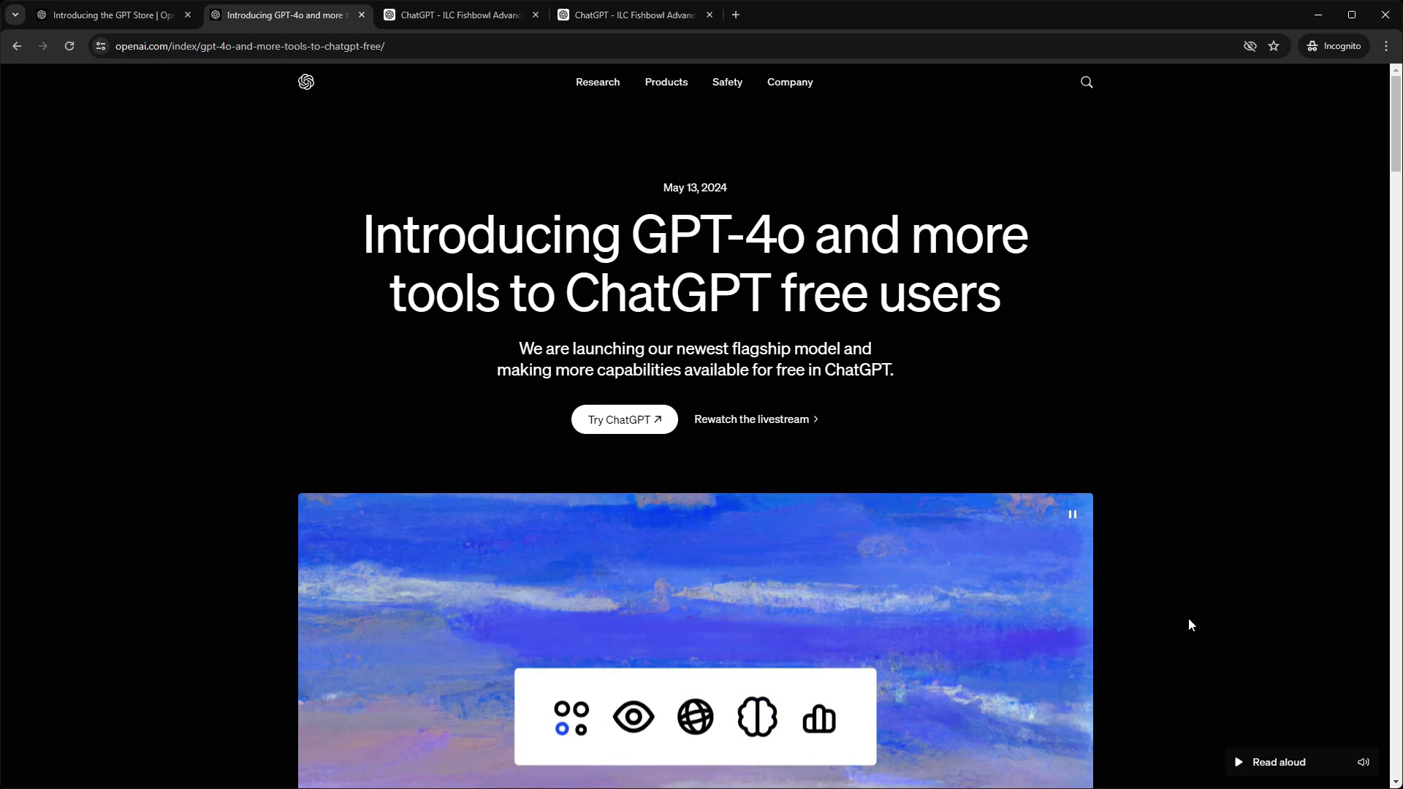
pyautogui.scroll(-1, 1058, 426)
pyautogui.scroll(-15, 1057, 426)
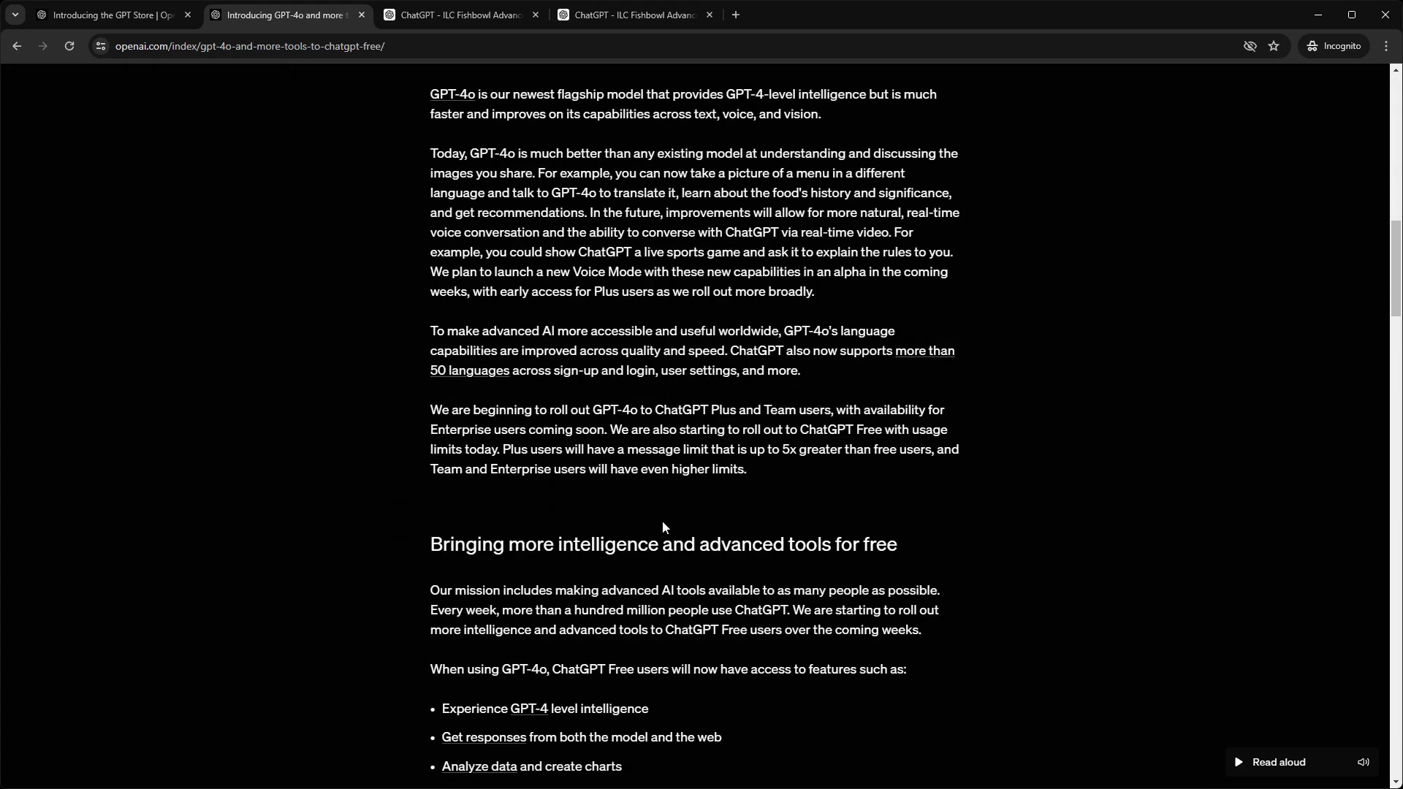
pyautogui.moveTo(792, 391); pyautogui.dragTo(922, 414)
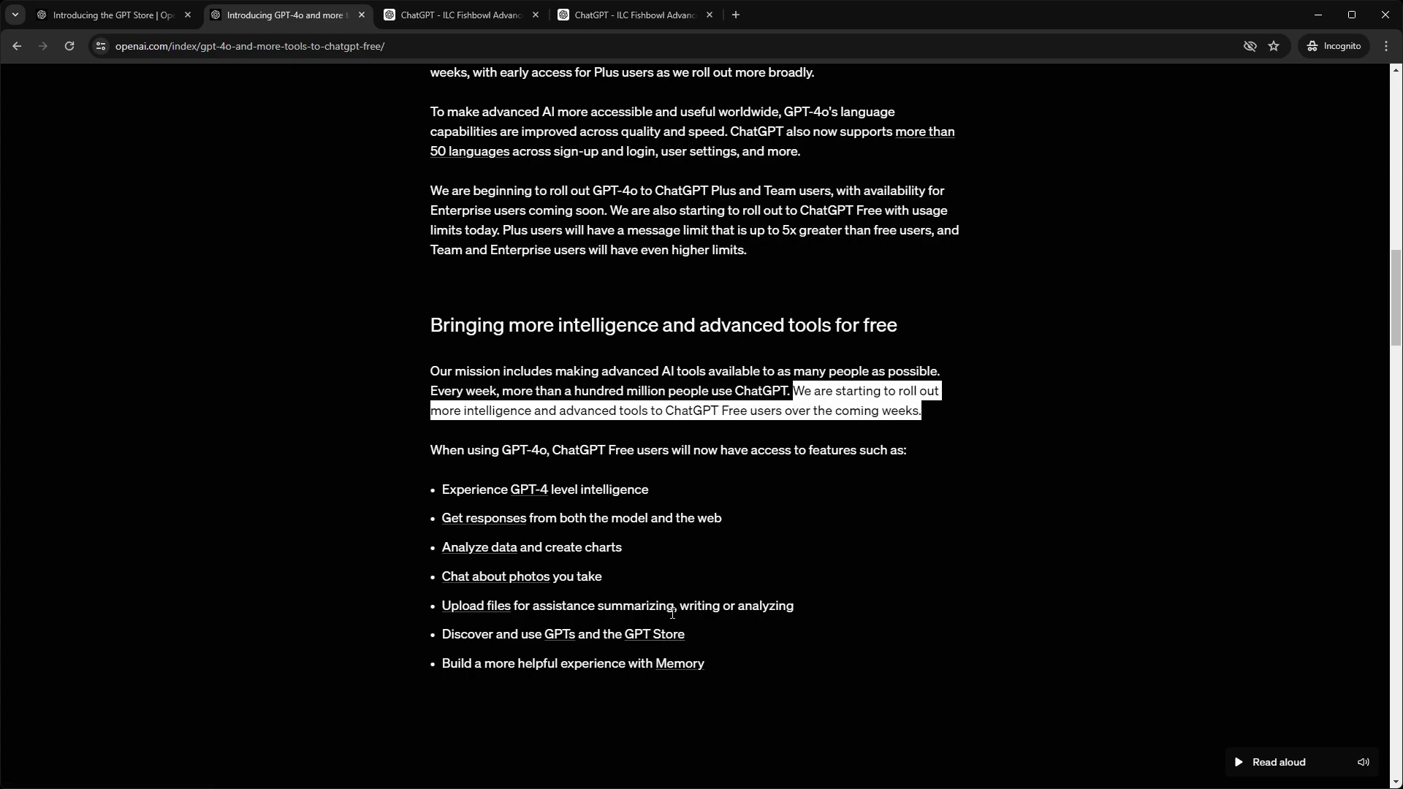
pyautogui.tripleClick(490, 633)
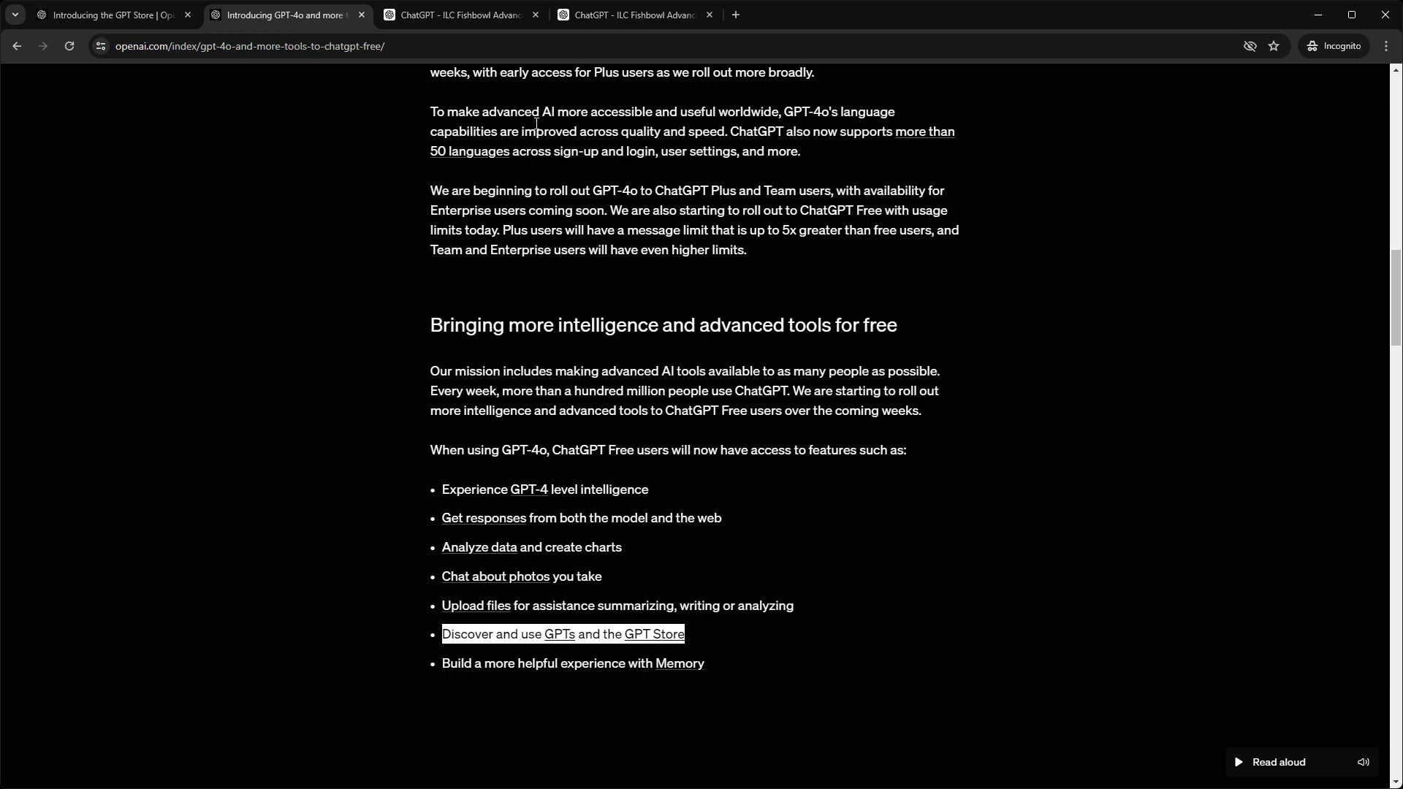
# - Compare the signed-out and signed-in pages of the ILC Fishbowl Advanced Public GPT
pyautogui.moveTo(466, 13)
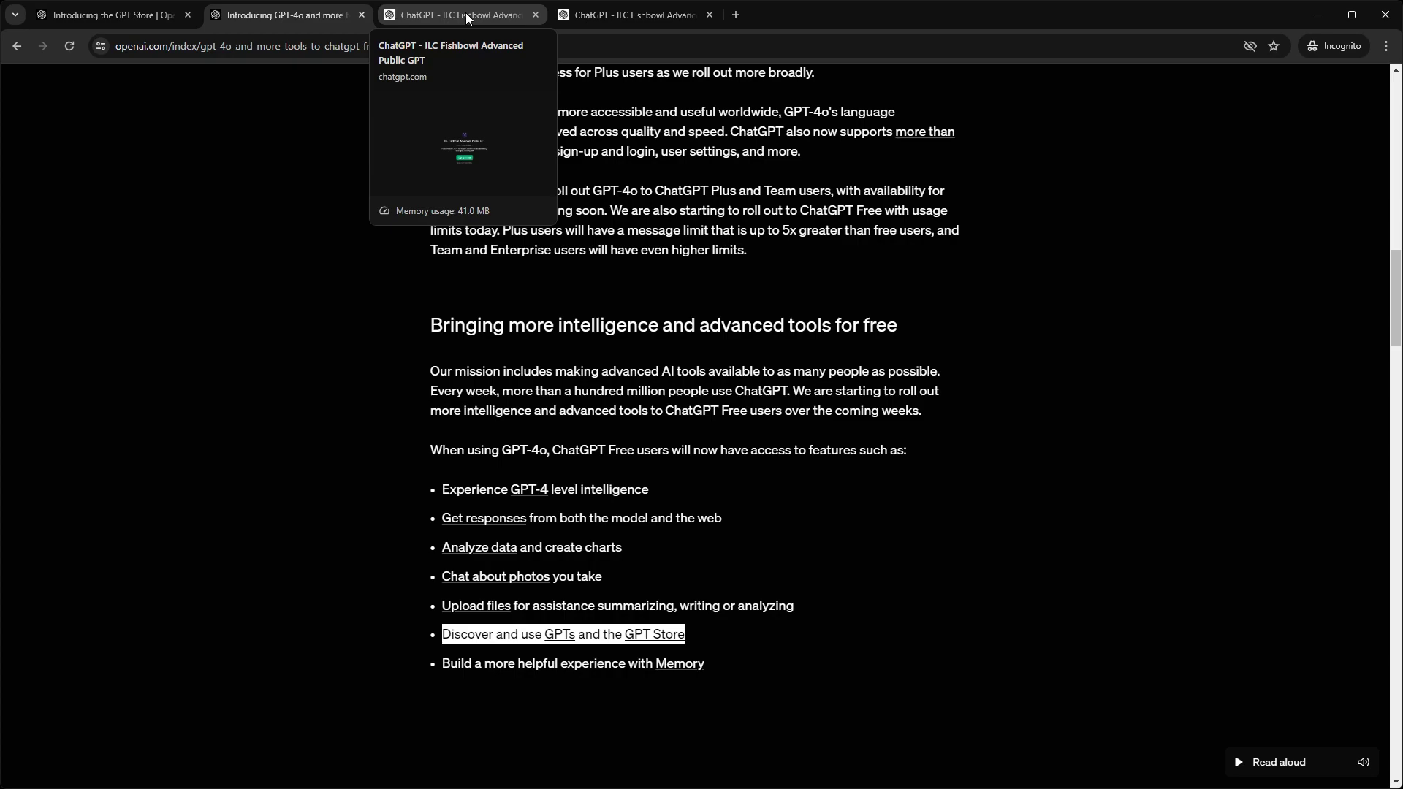
pyautogui.click(466, 12)
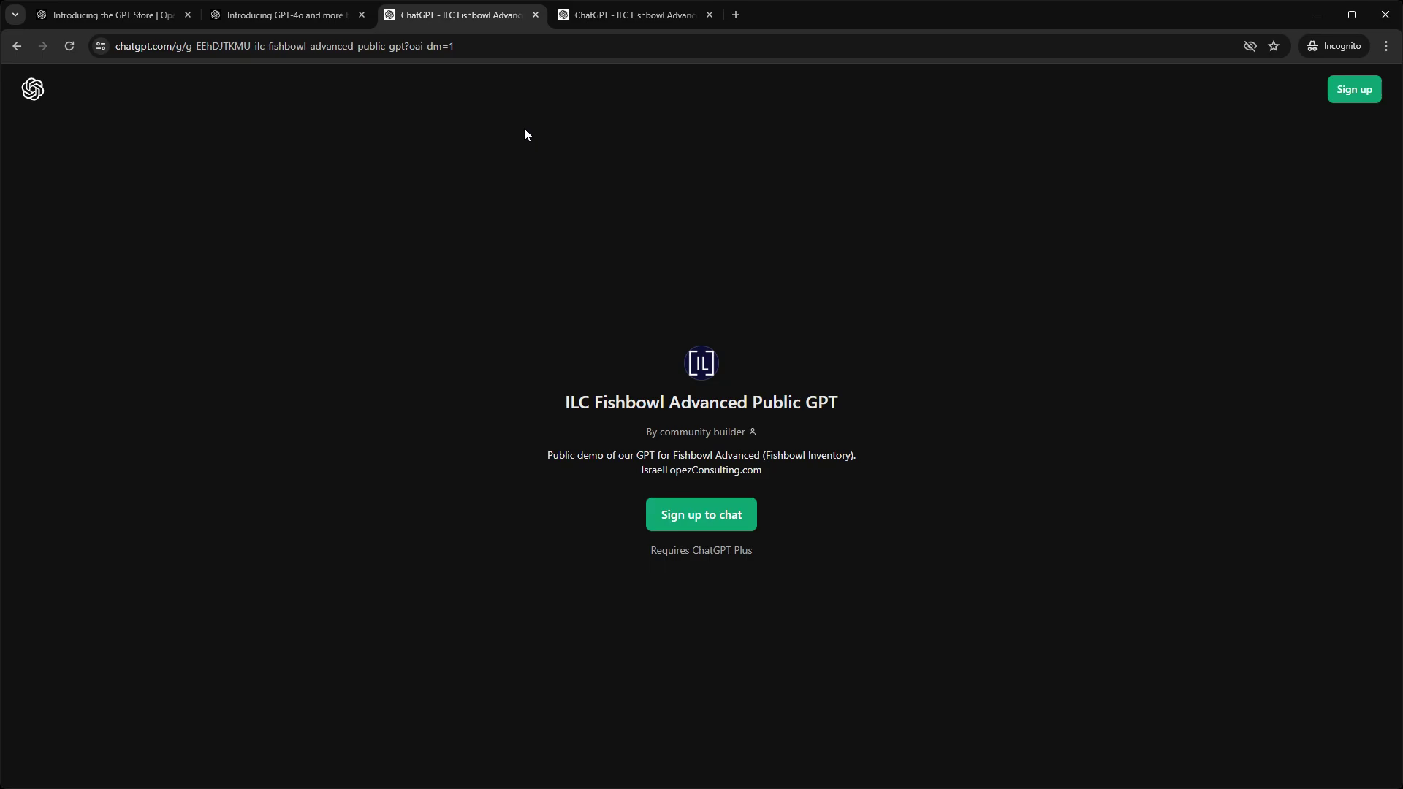
pyautogui.click(655, 23)
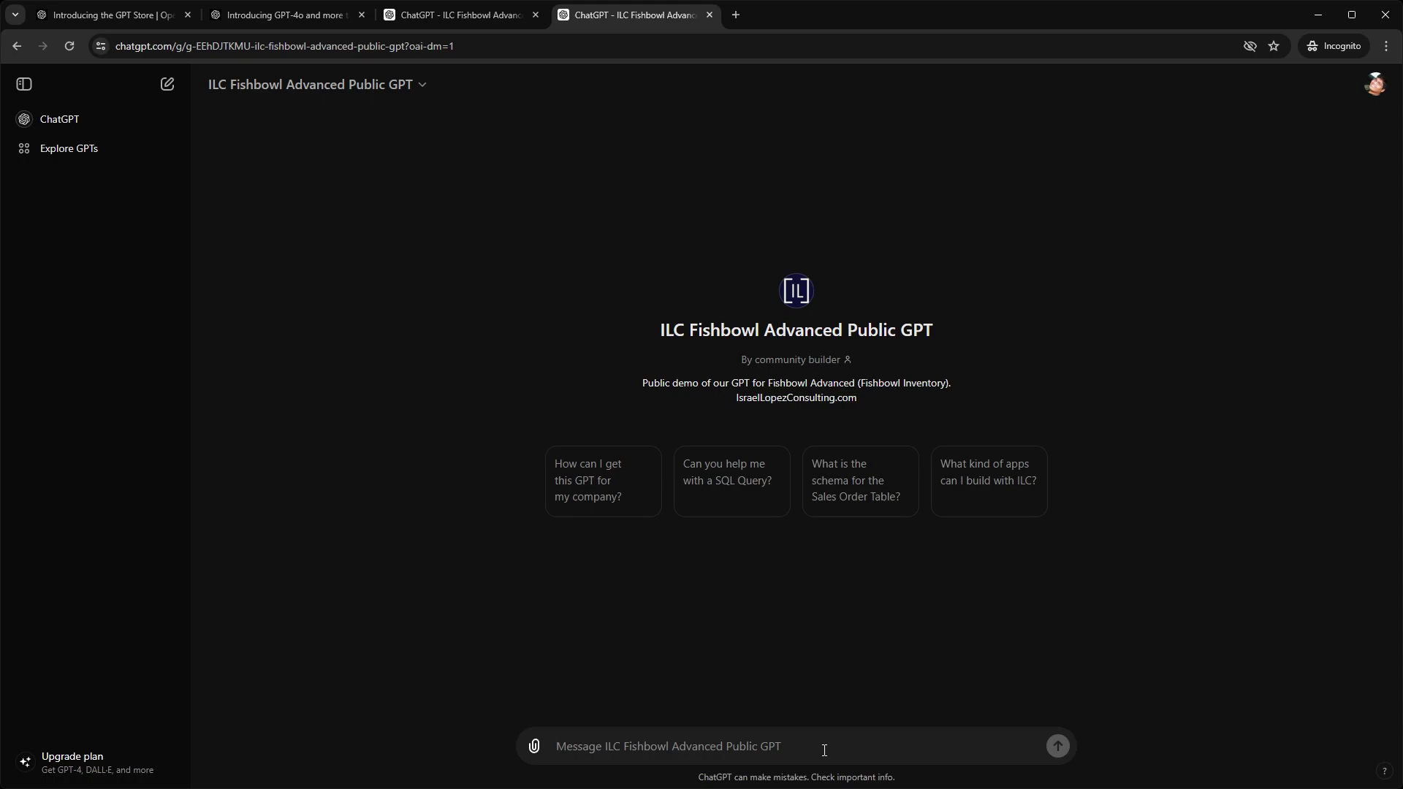
# - Ask the ILC Fishbowl Advanced Public GPT "Can you give me a basic query for invoice data ?"
pyautogui.write('Can ygou')
pyautogui.press('BackSpace')
pyautogui.press('BackSpace')
pyautogui.press('BackSpace')
pyautogui.write('ou give me a basic query for sdg')
pyautogui.press('BackSpace')
pyautogui.press('BackSpace')
pyautogui.write('al')
pyautogui.press('BackSpace')
pyautogui.press('BackSpace')
pyautogui.press('BackSpace')
pyautogui.write('invoice data ?')
pyautogui.press('Return')
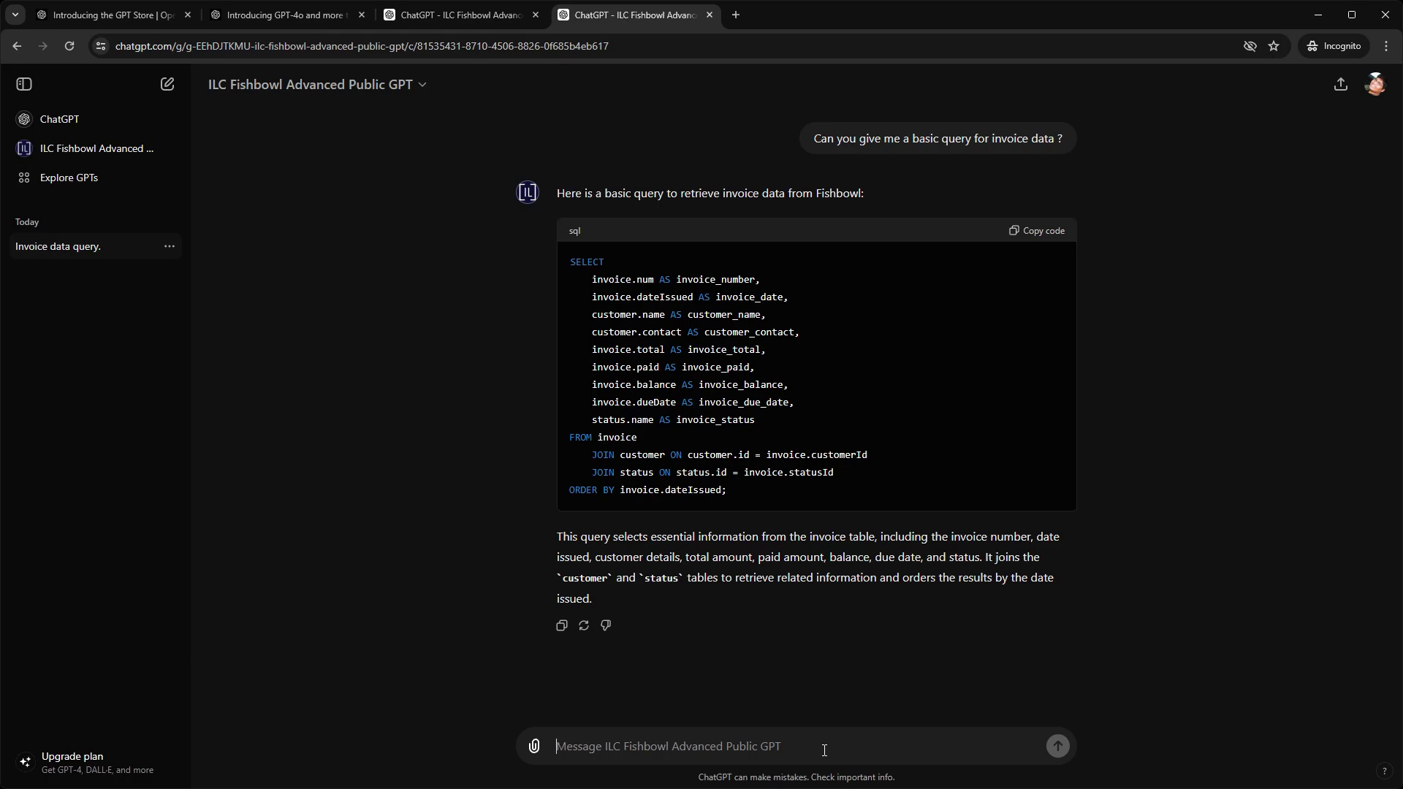
# - Ask the GPT "Can you give me a basic shipped sales query ?"
pyautogui.write('Can you gi')
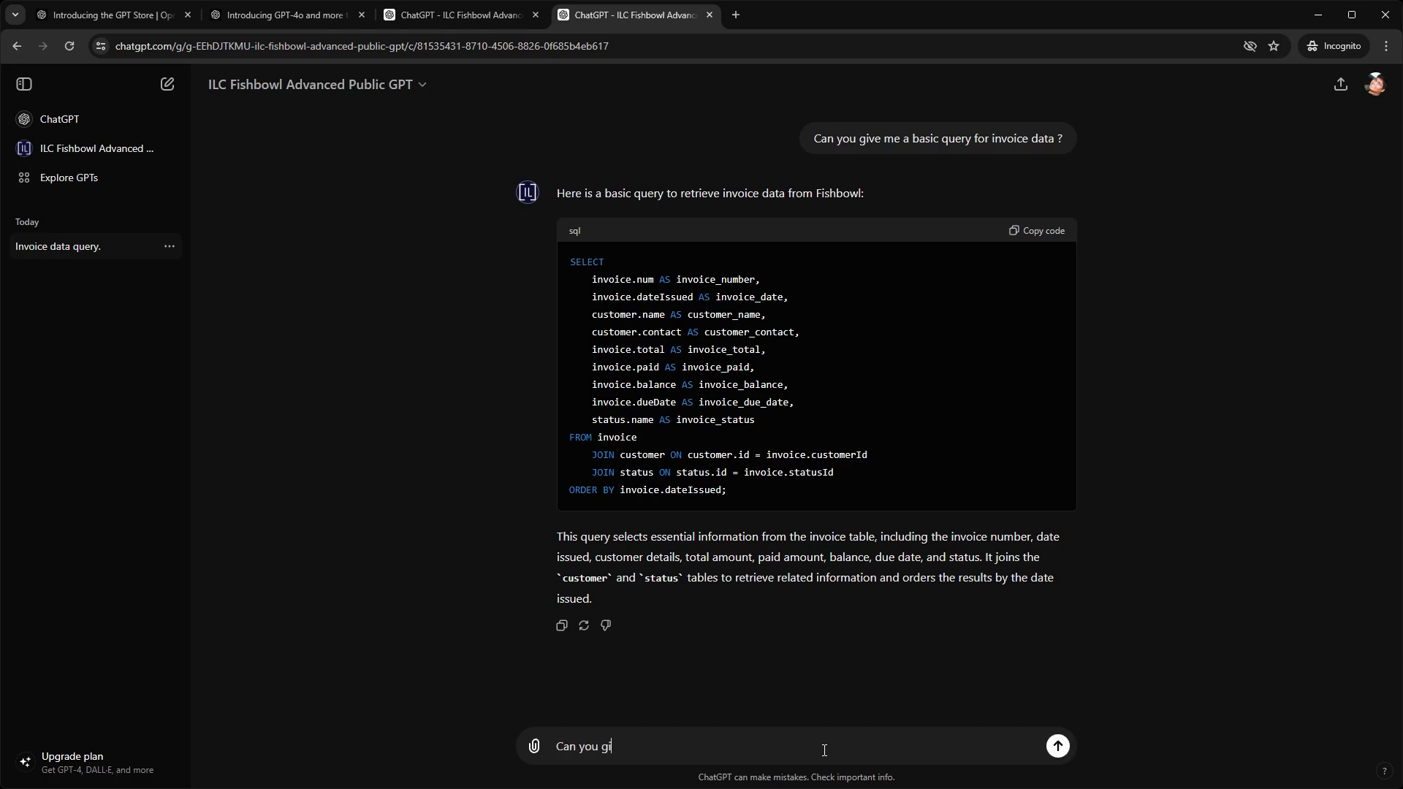
pyautogui.write('ve me a basic shipped sales')
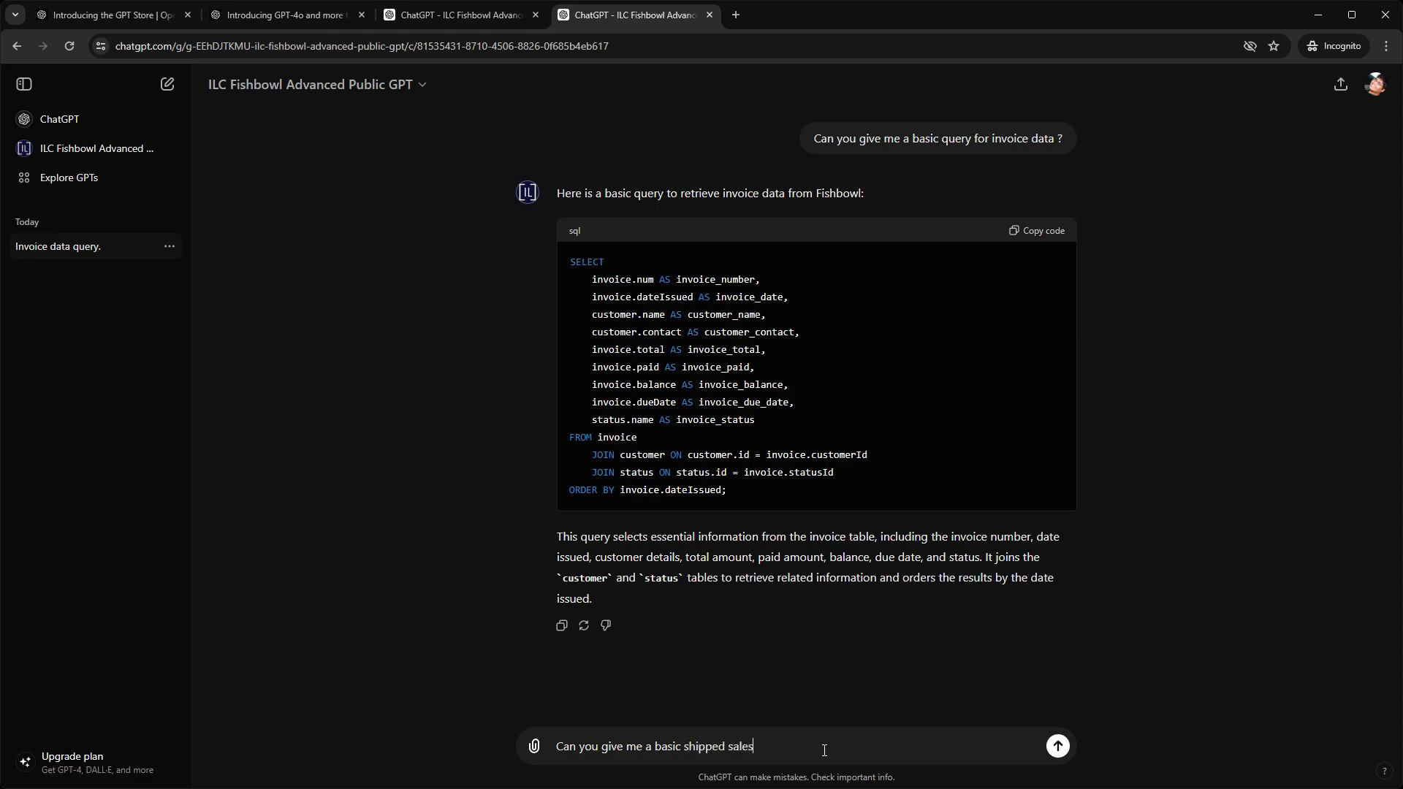
pyautogui.write(' query ?')
pyautogui.press('Return')
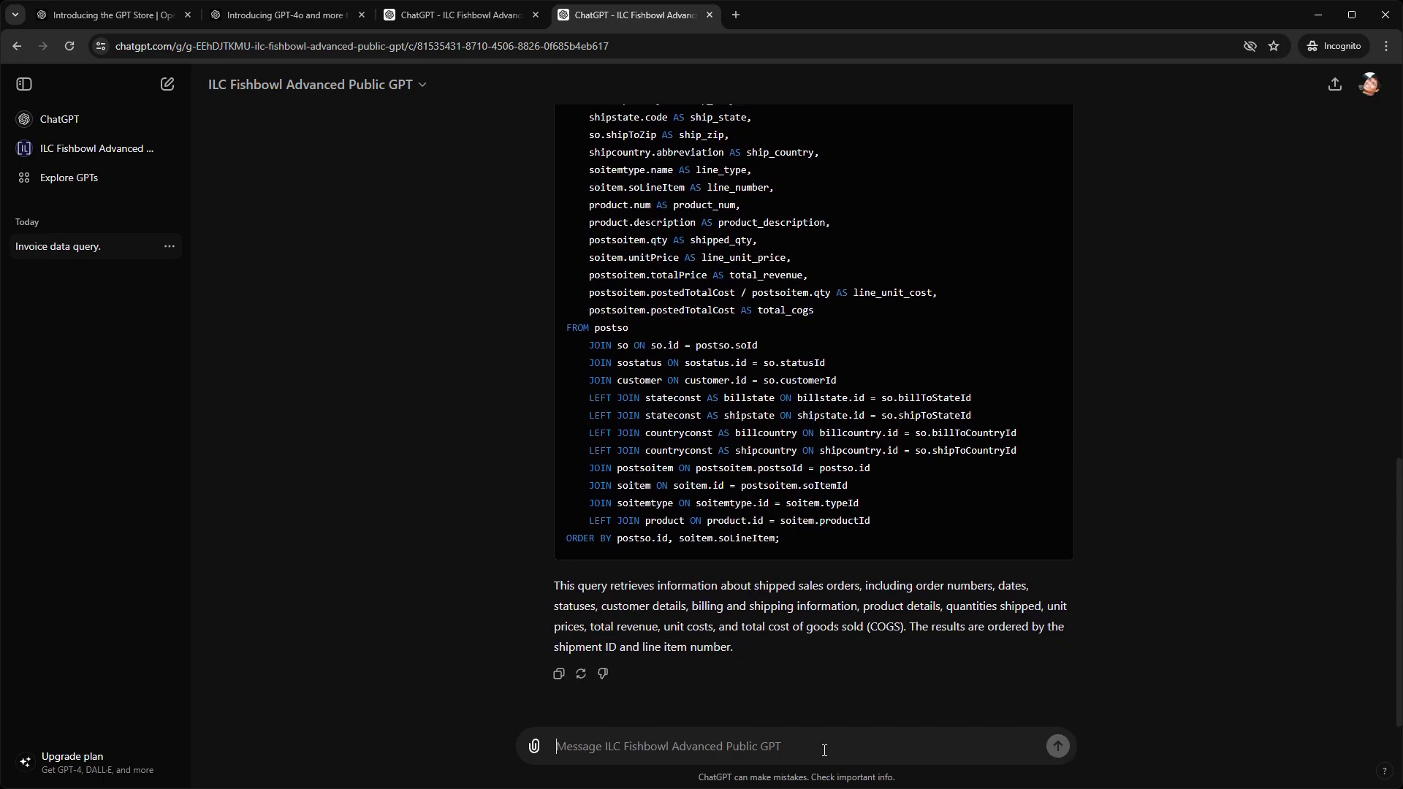
# - Send the follow-up "From that last query, can you remove the shipping fields both ship to and bill to?"
pyautogui.write('From that lastquery, can you remove the ship')
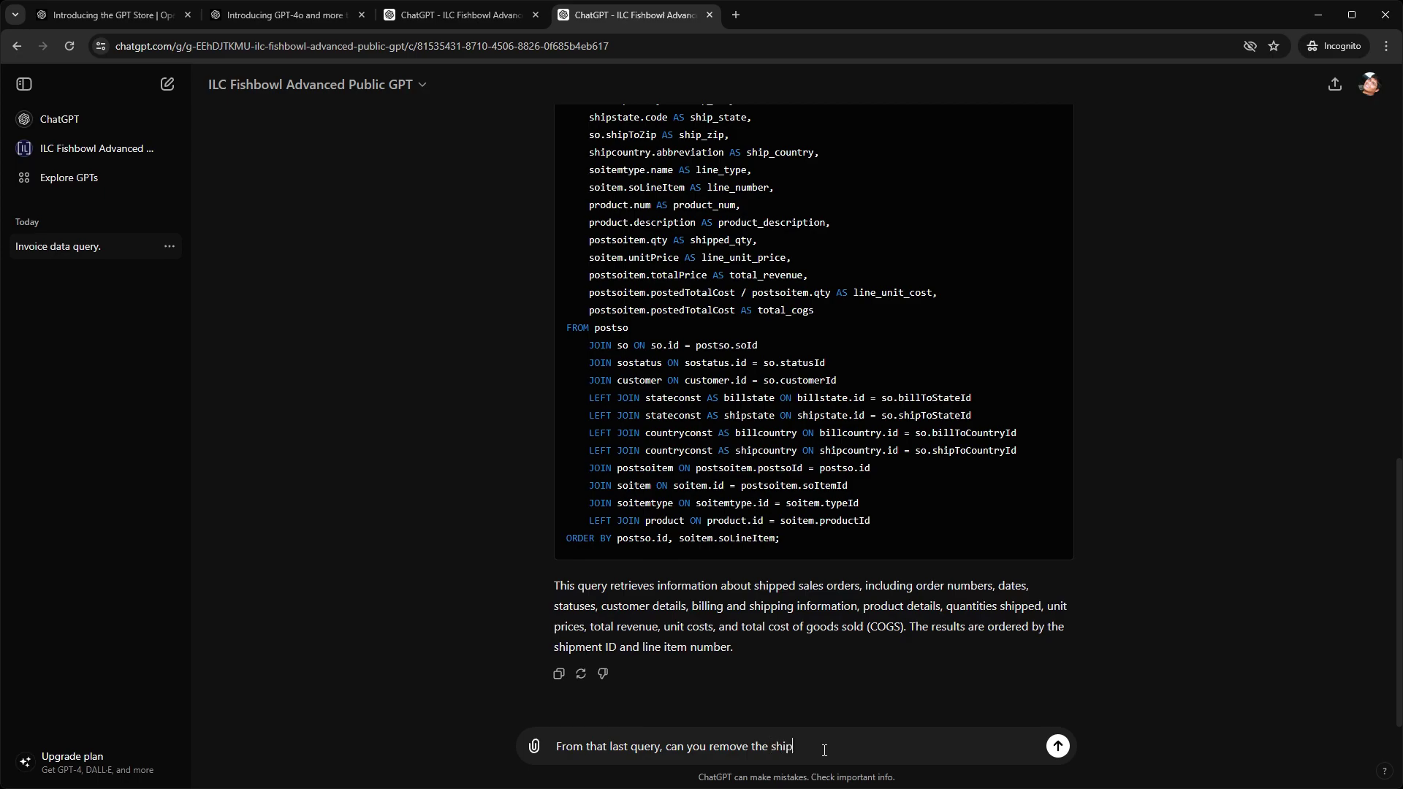
pyautogui.write('ping fields for th')
pyautogui.press('BackSpace')
pyautogui.press('BackSpace')
pyautogui.press('BackSpace')
pyautogui.press('BackSpace')
pyautogui.press('BackSpace')
pyautogui.press('BackSpace')
pyautogui.write('both ship to and bill to?')
pyautogui.press('Return')
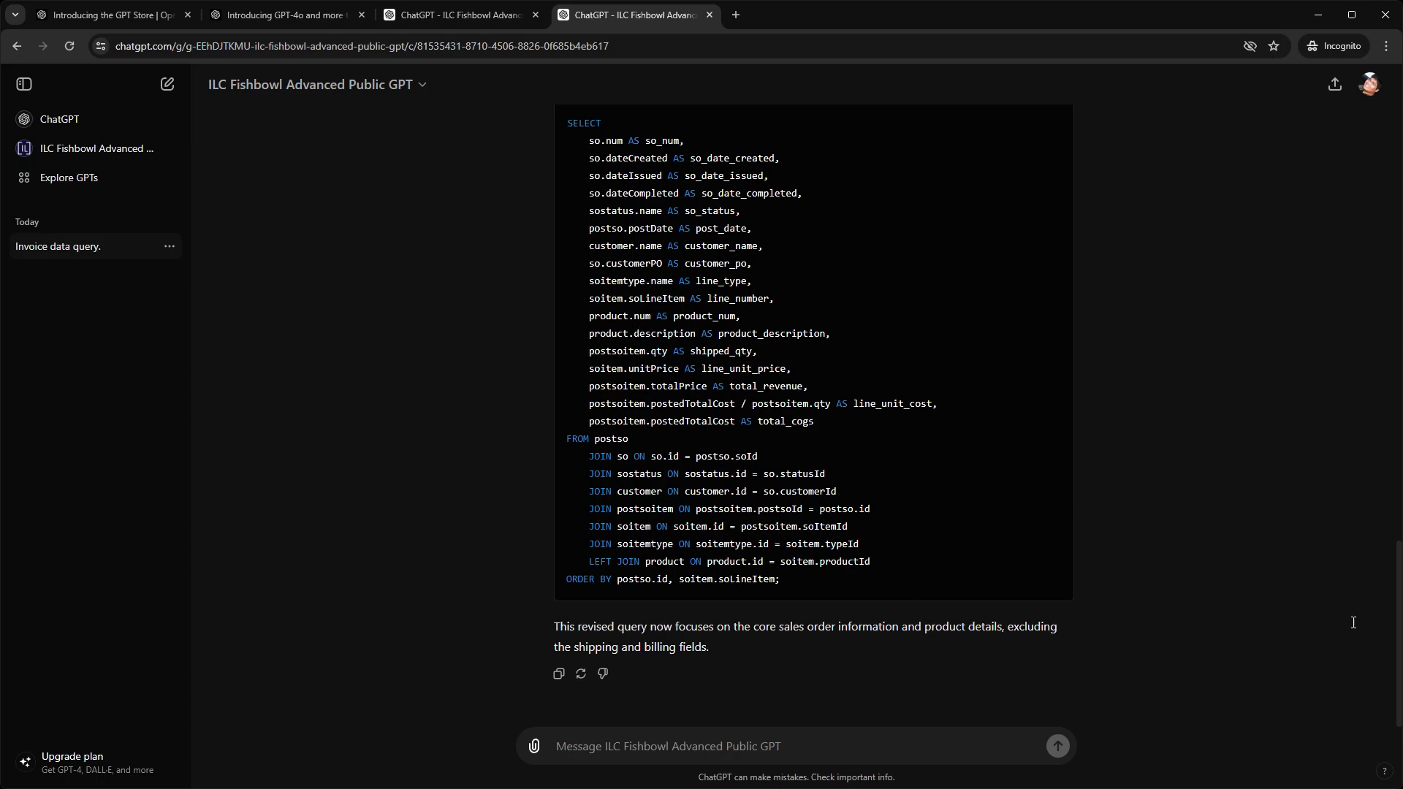
# - Review the generated SQL queries throughout the conversation and recheck the GPT's signed-out page
pyautogui.scroll(20, 1348, 620)
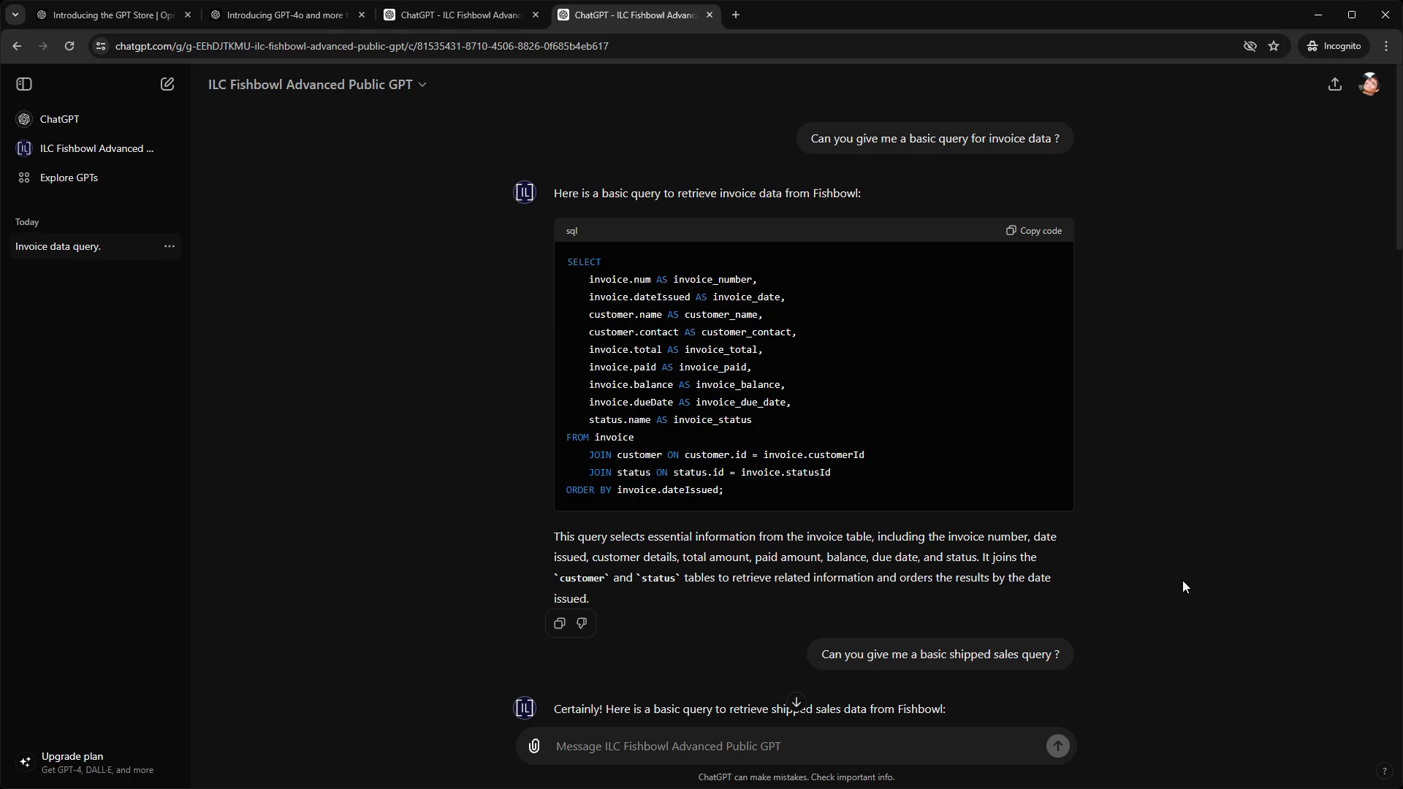
pyautogui.scroll(-20, 1178, 579)
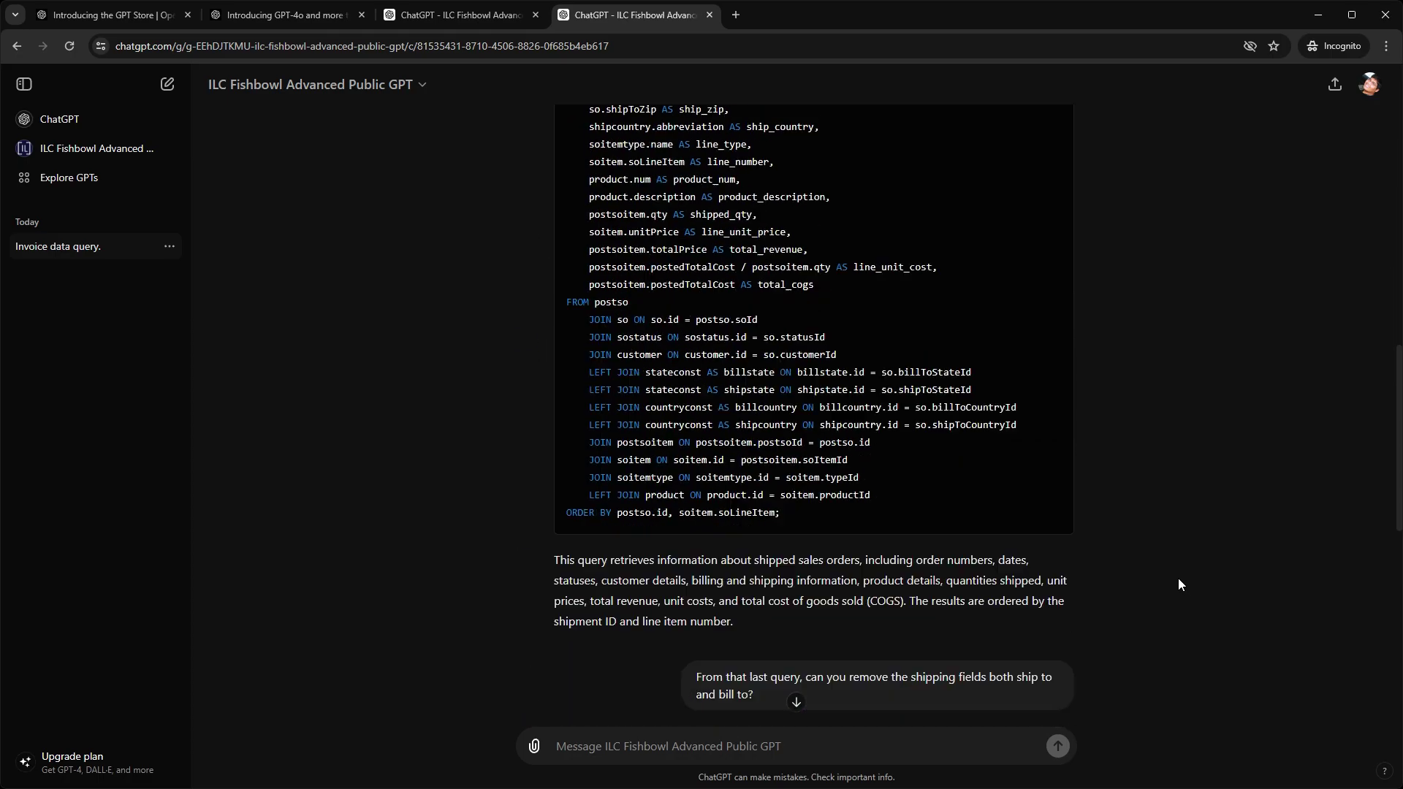
pyautogui.scroll(-4, 1179, 584)
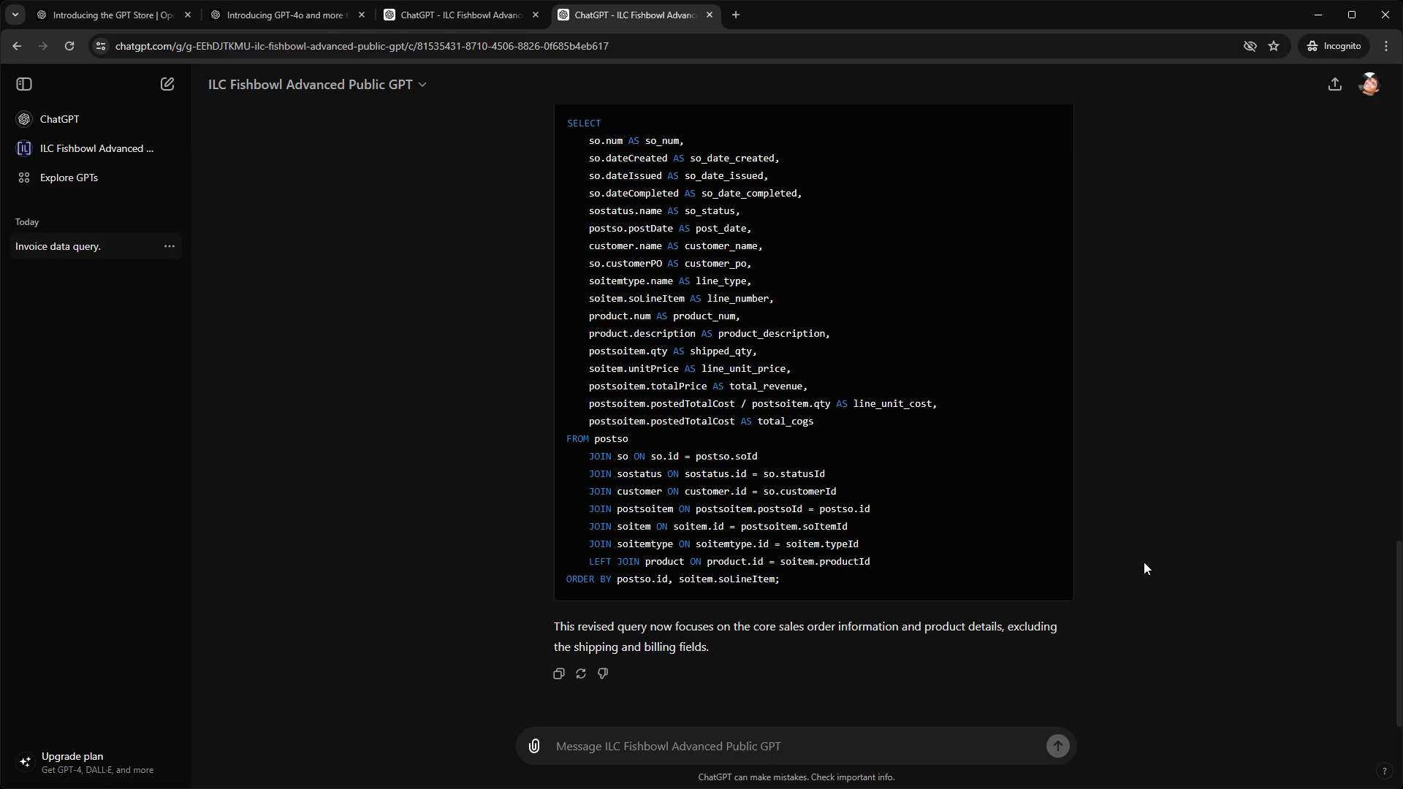
pyautogui.scroll(5, 996, 485)
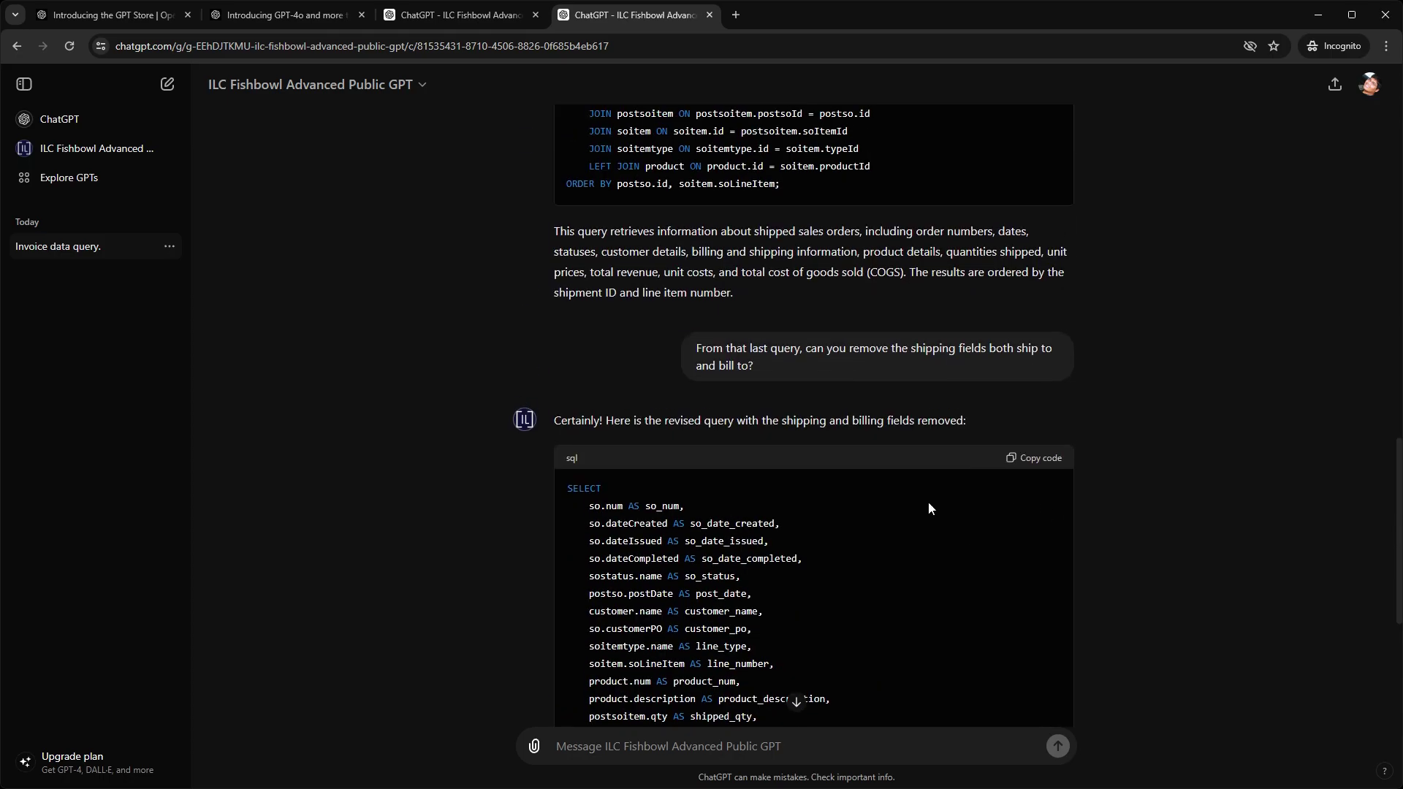
pyautogui.scroll(-4, 869, 516)
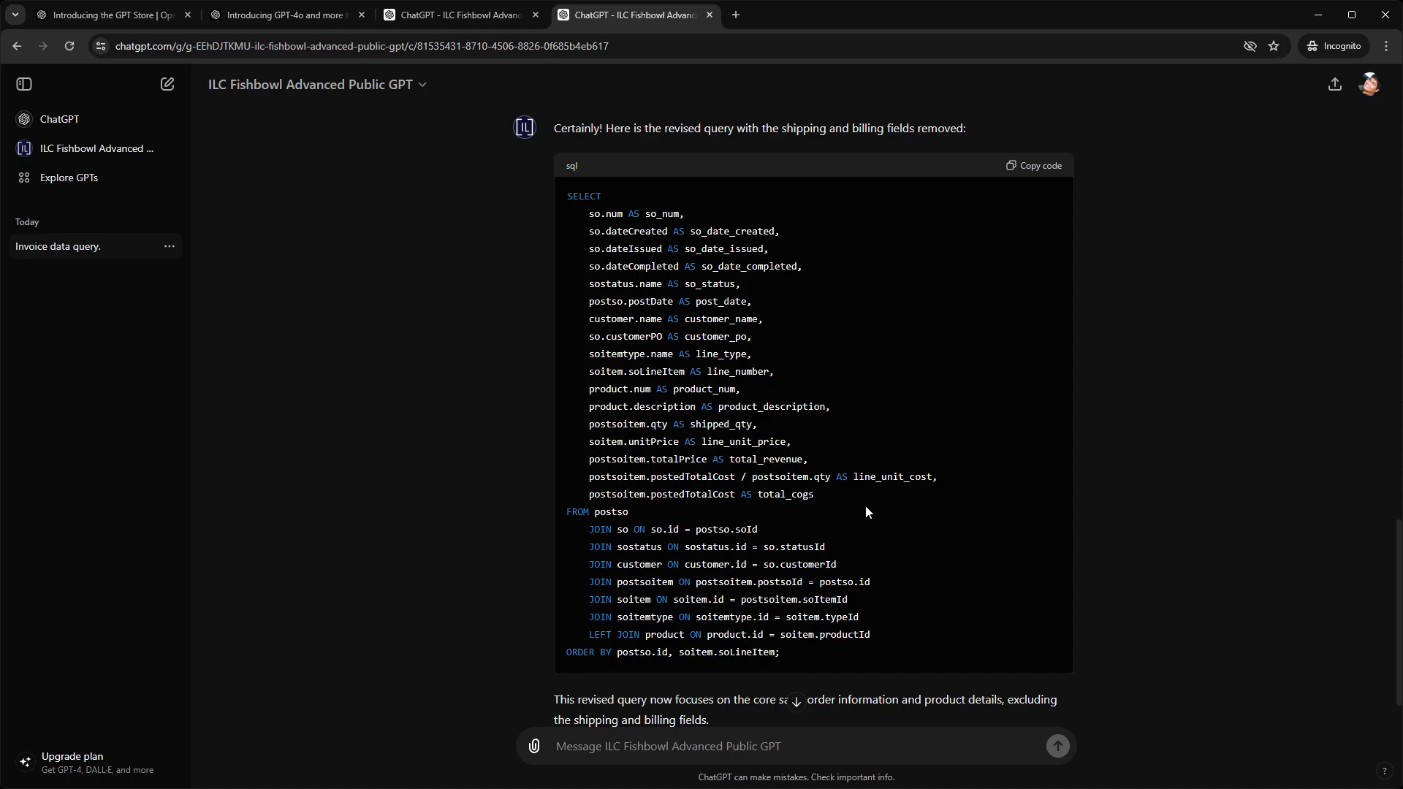
pyautogui.click(426, 18)
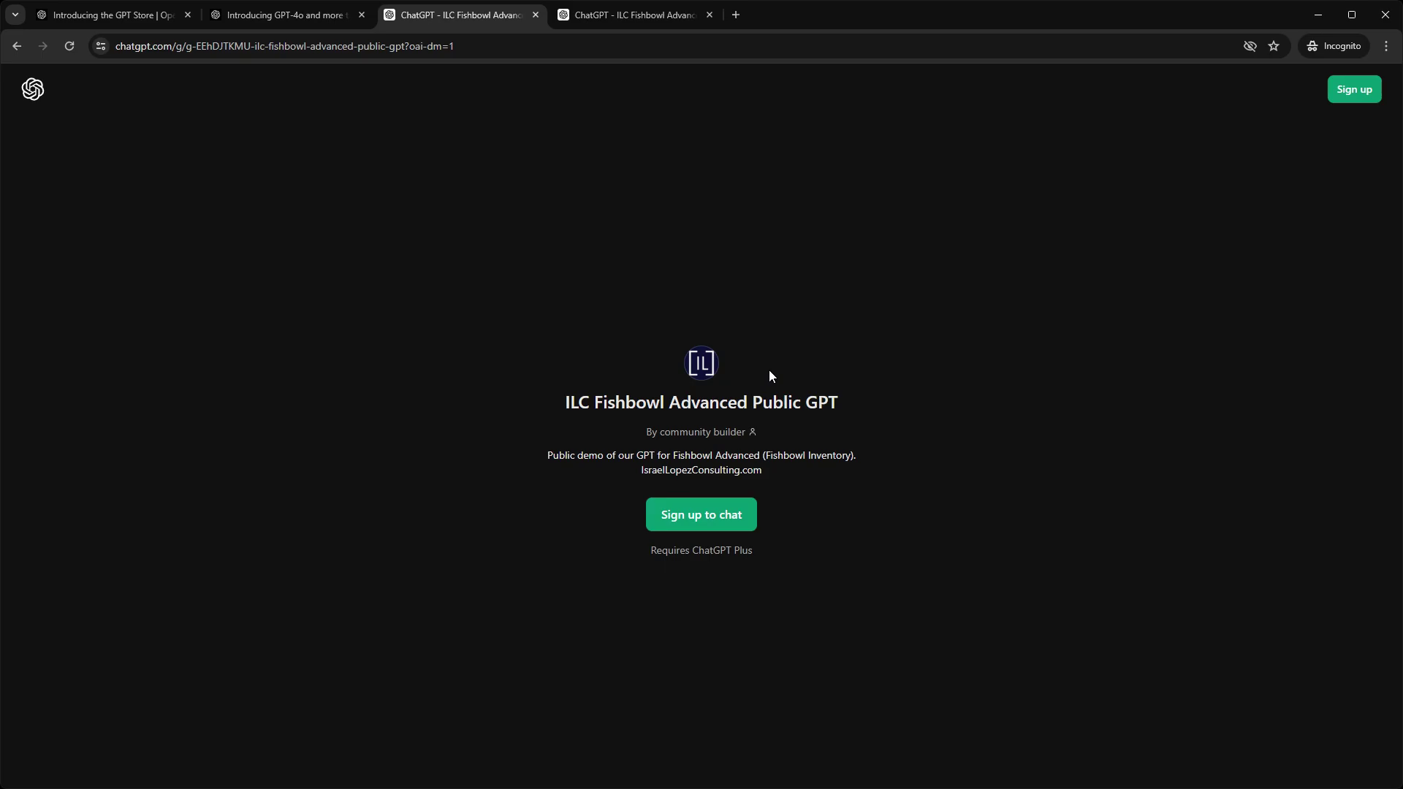
pyautogui.click(694, 16)
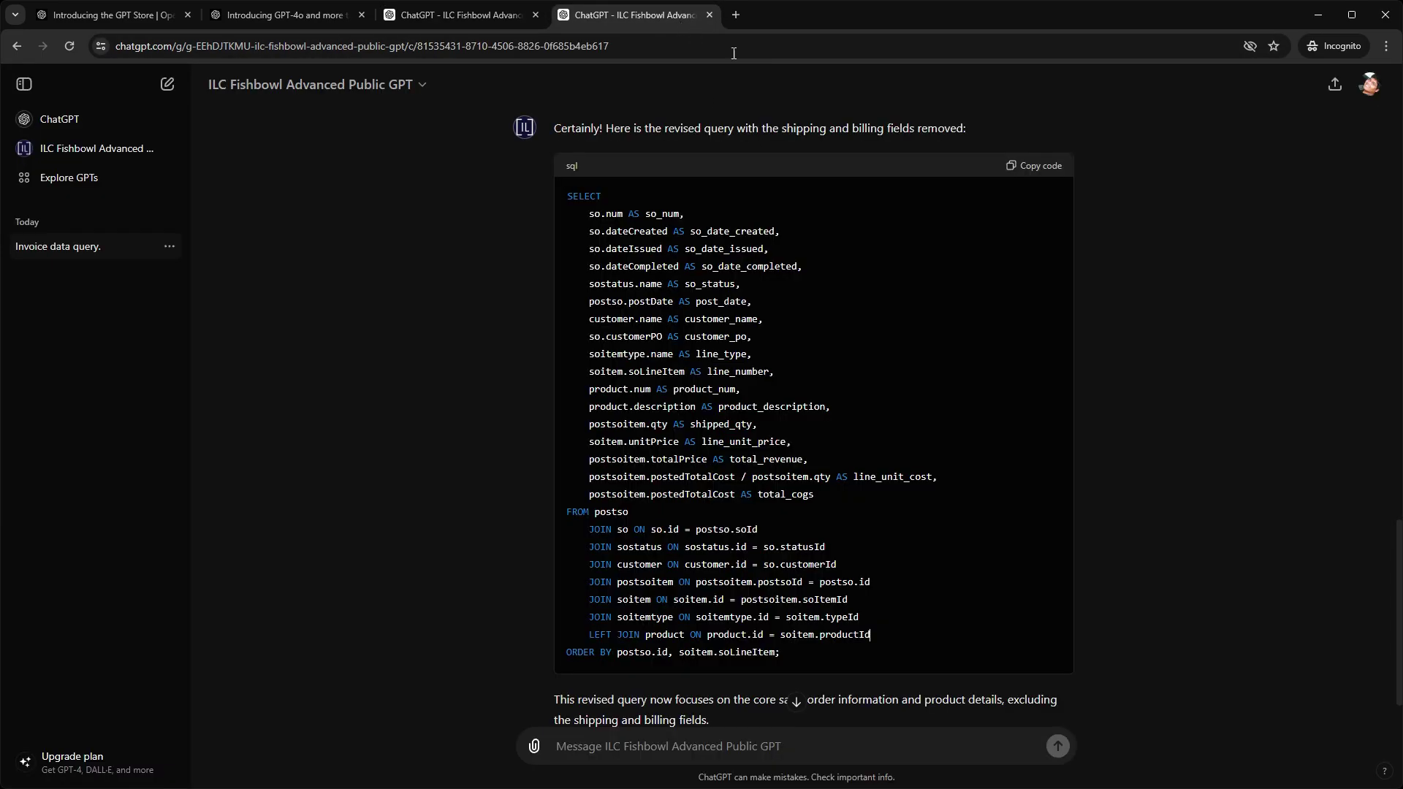
# - Create a public share link for the invoice data query conversation and copy it
pyautogui.click(1334, 86)
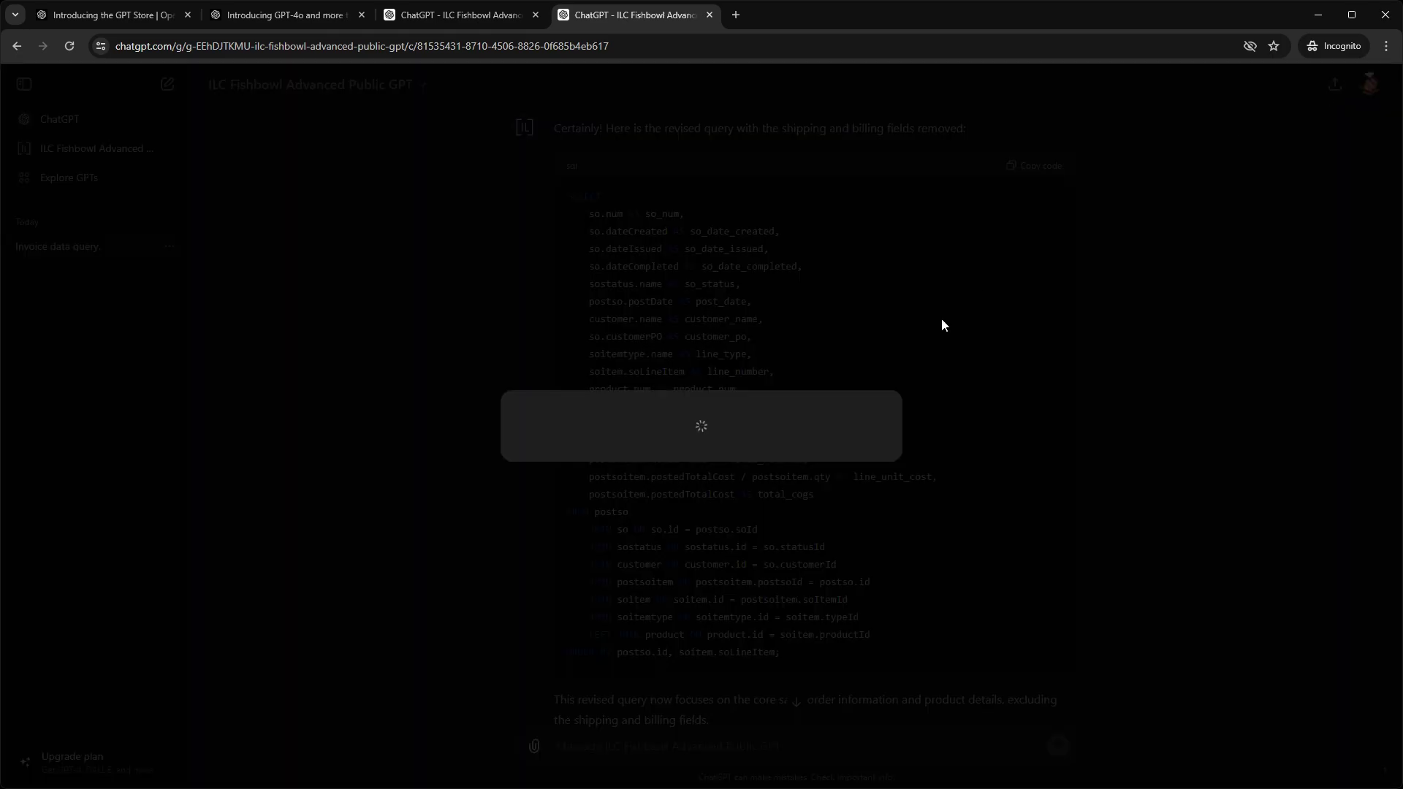
pyautogui.click(823, 479)
pyautogui.tripleClick(745, 484)
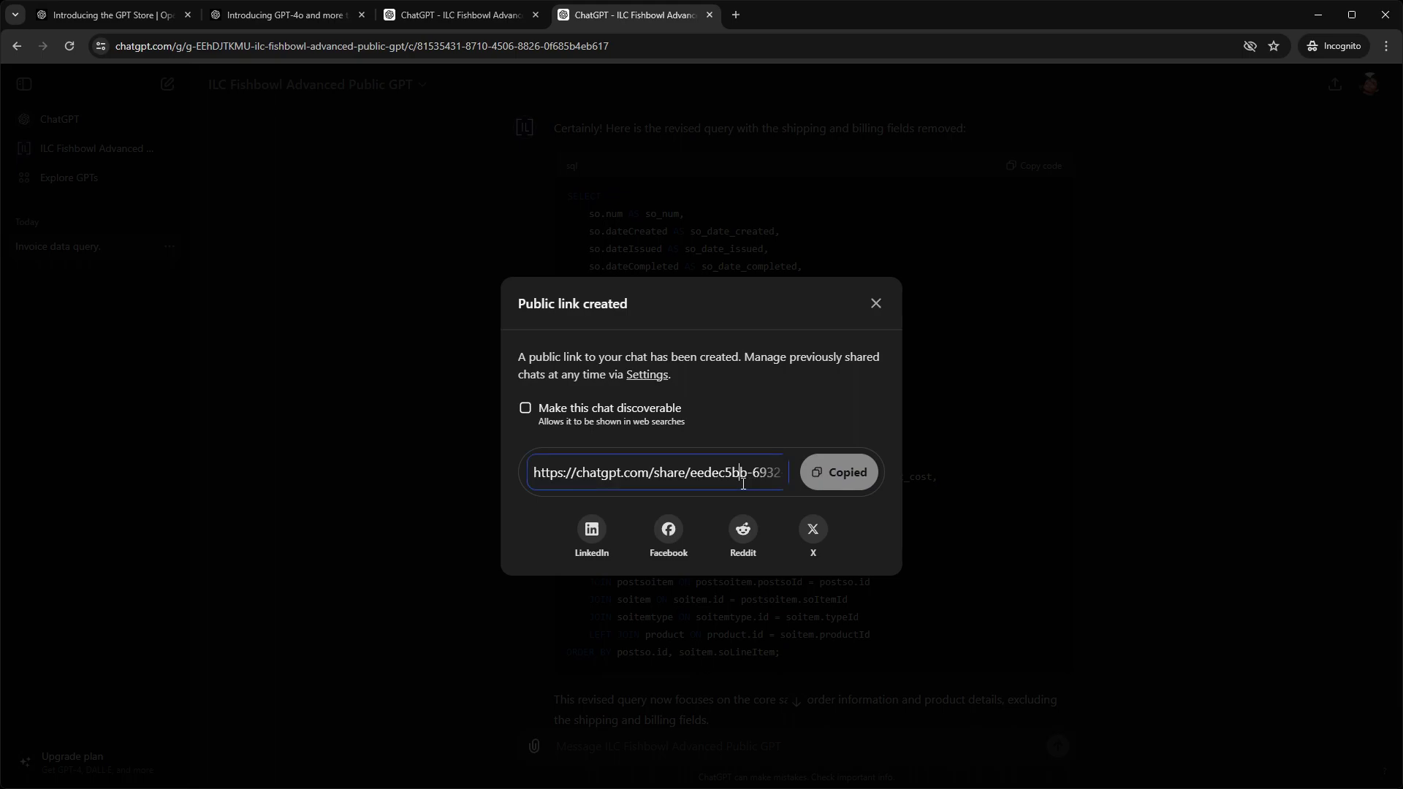
# - Open the copied share link in a new browser tab and look through the shared conversation to the revised query
pyautogui.click(736, 15)
pyautogui.write('https://chatgpt.com/share/eedec5bb-6932-459b-9e82-e8254ad55dc6')
pyautogui.press('Return')
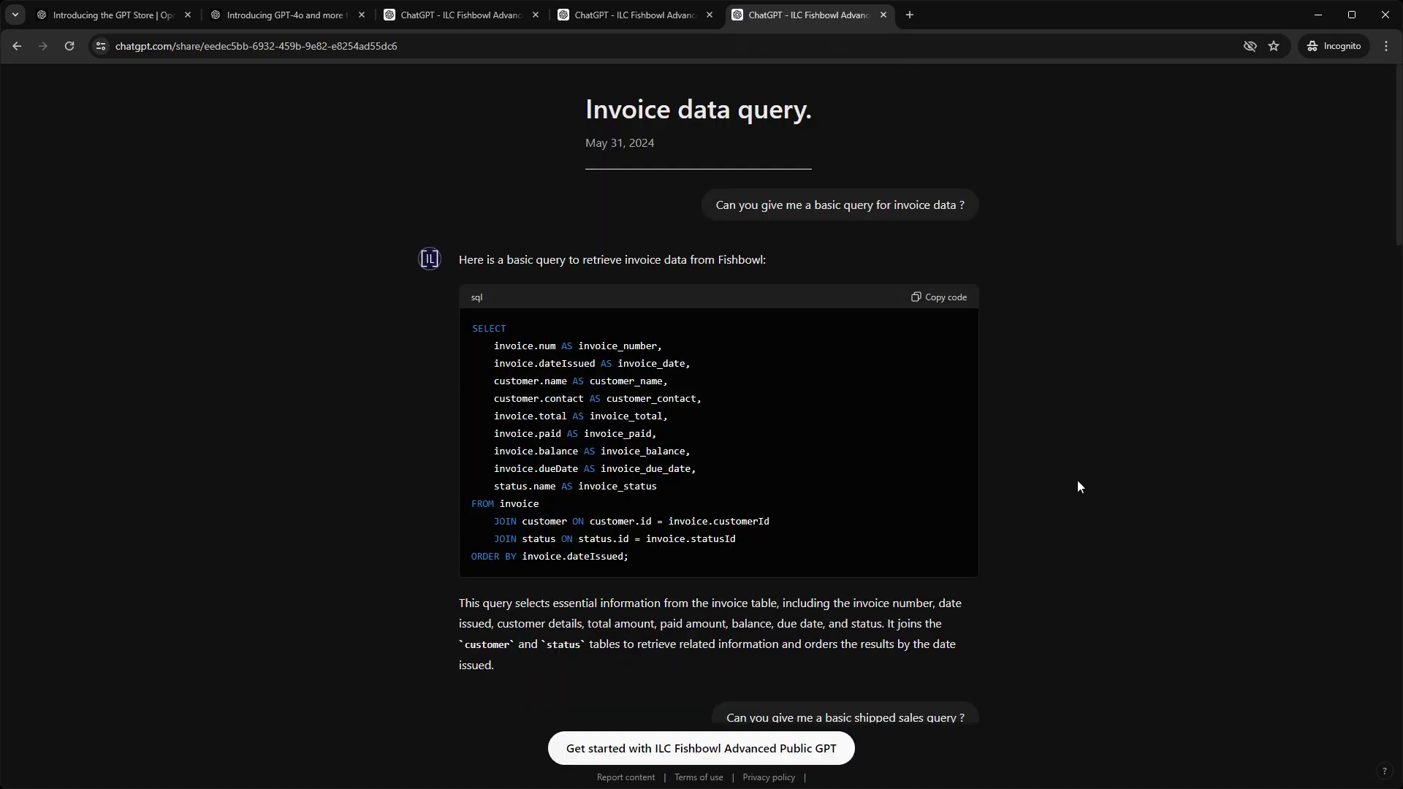
pyautogui.scroll(-20, 1073, 484)
pyautogui.scroll(-3, 1072, 468)
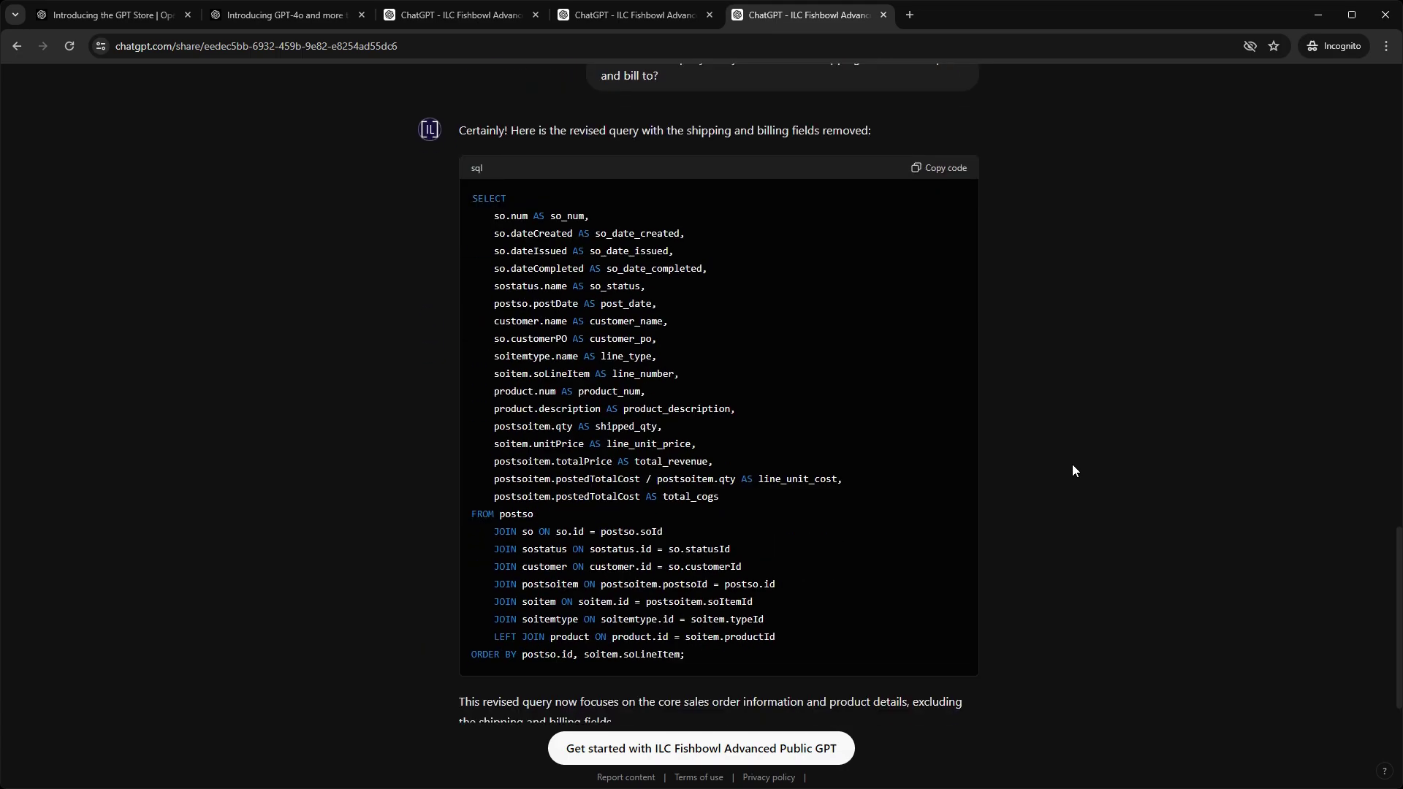